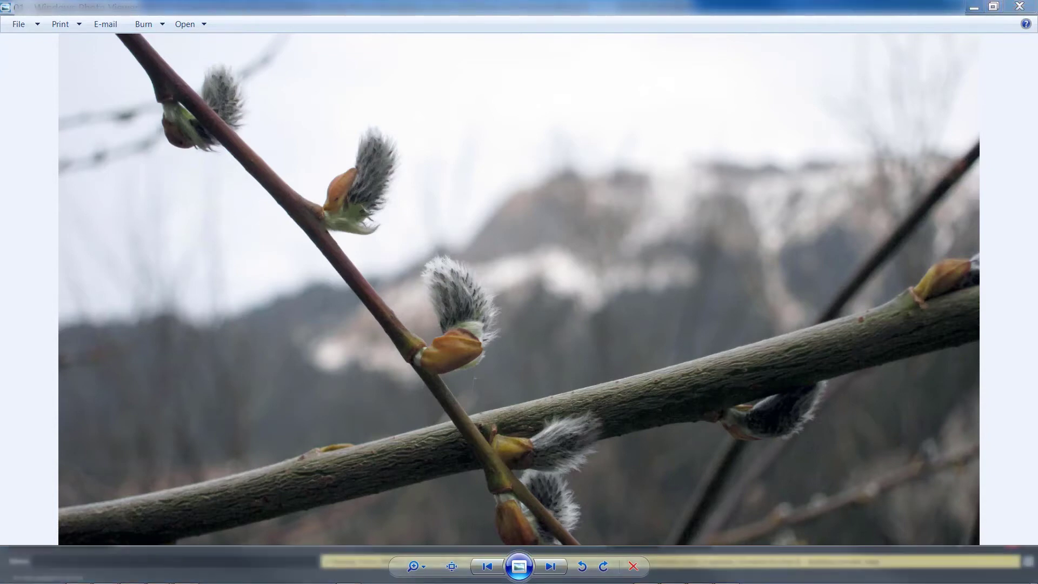
Step: Advance Windows Photo Viewer to the next example photo of the toy-block scene
key(Right)
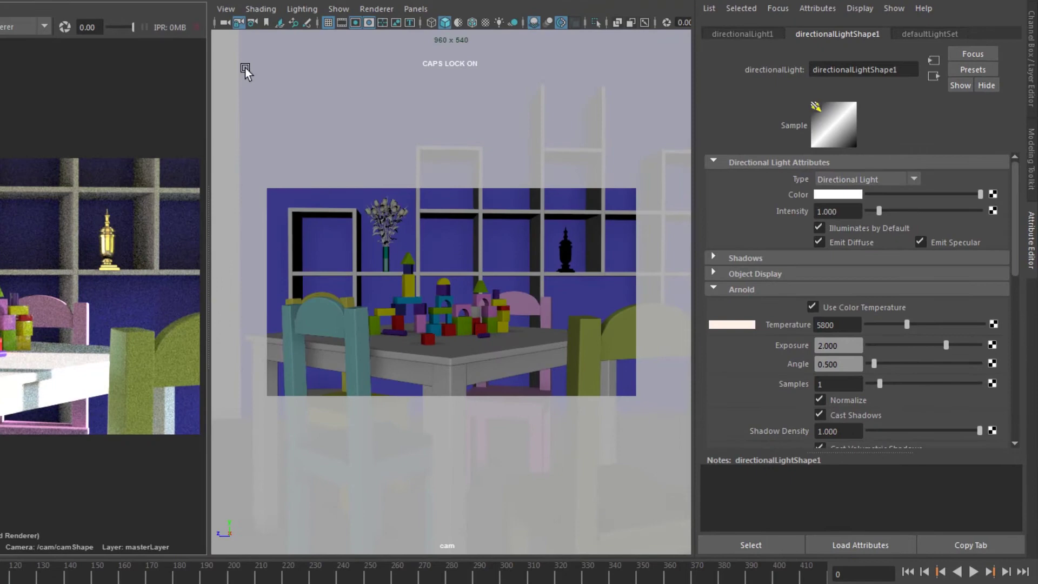
Step: Select the cam camera and bring its Arnold DOF, focus distance and aperture fields into view
click(226, 22)
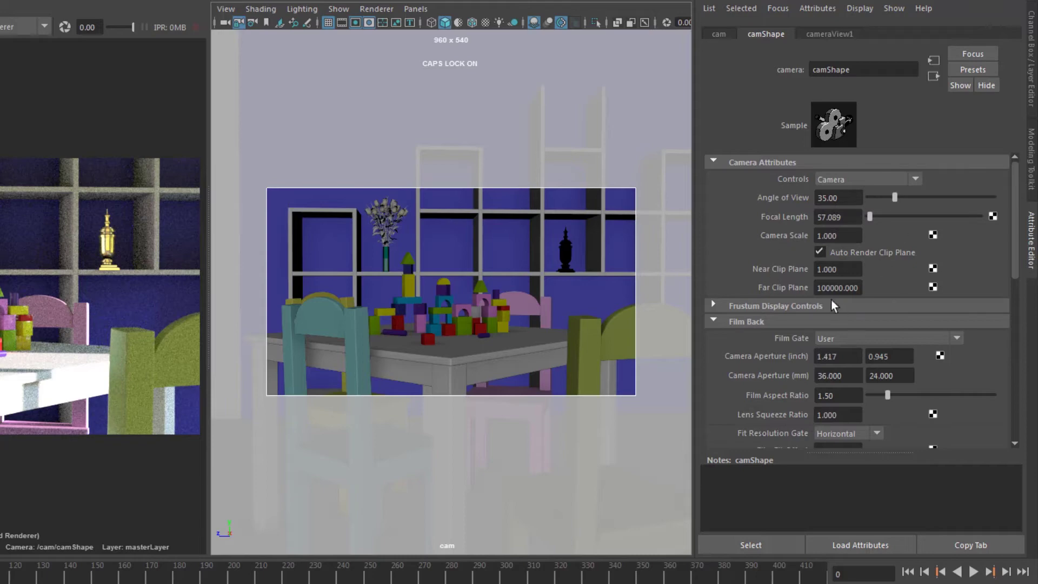
click(763, 162)
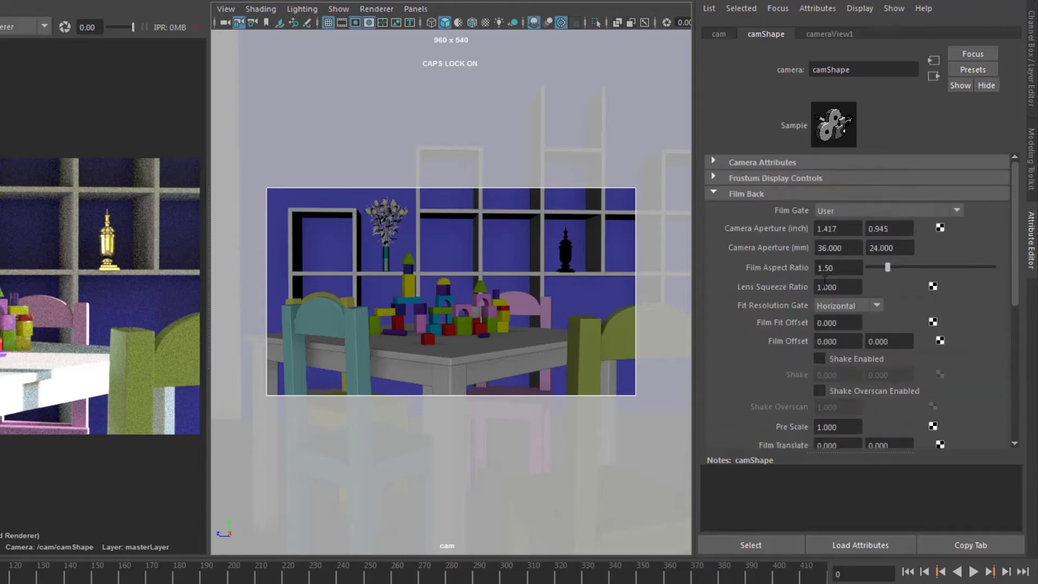
click(735, 195)
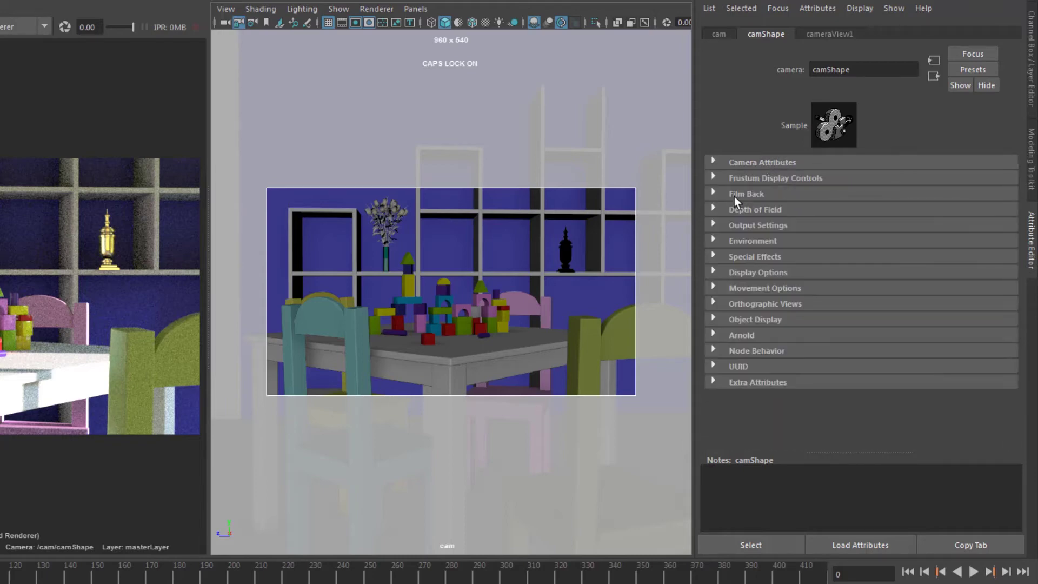
click(735, 212)
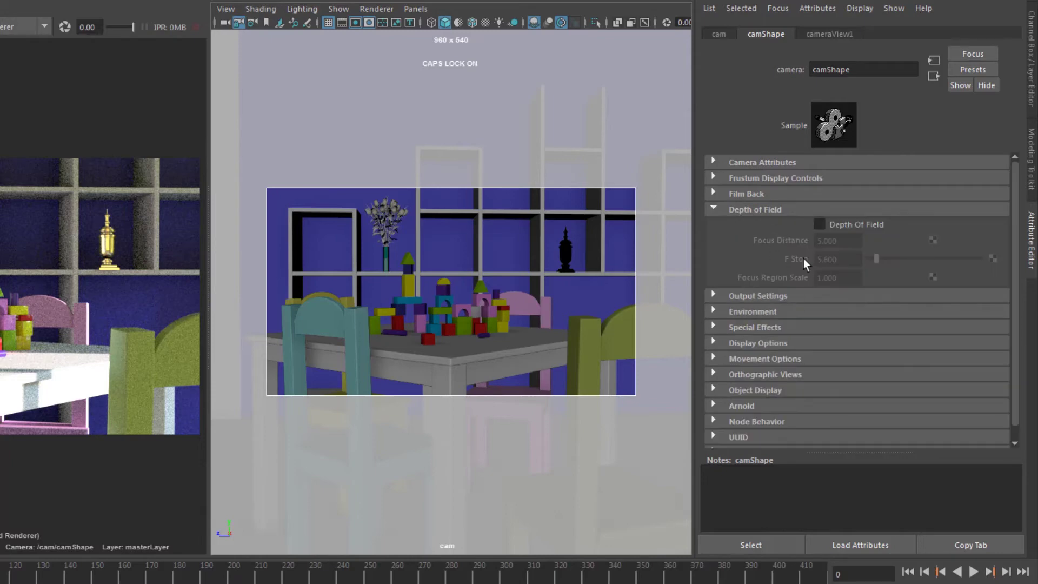
click(715, 211)
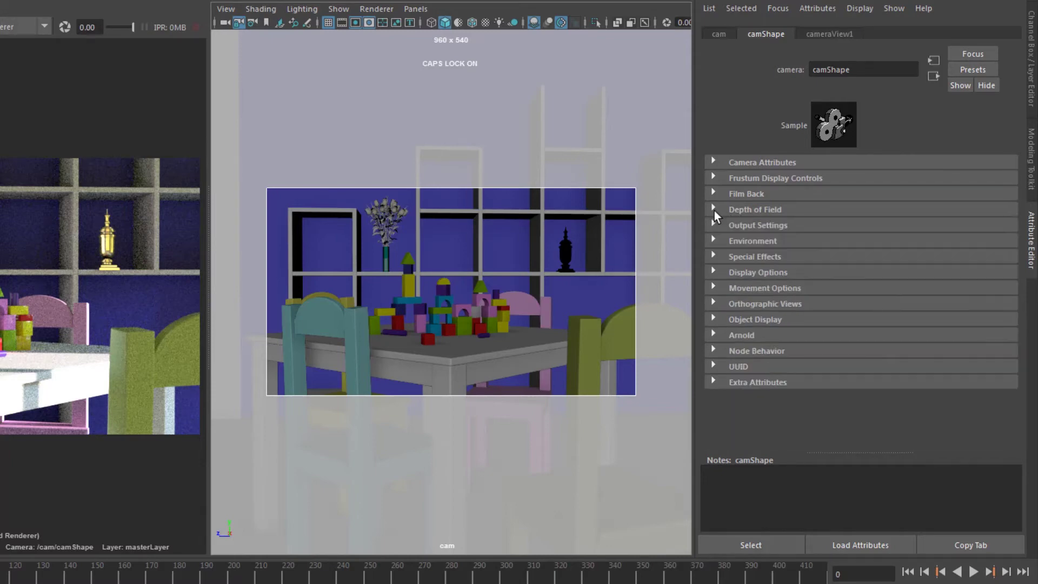
click(737, 339)
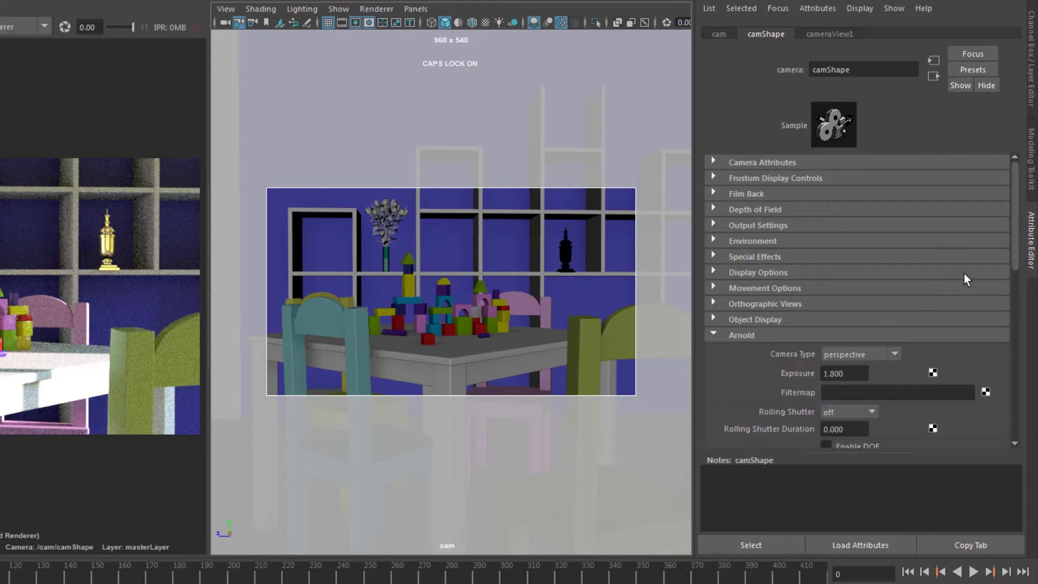
drag(1015, 250, 1008, 339)
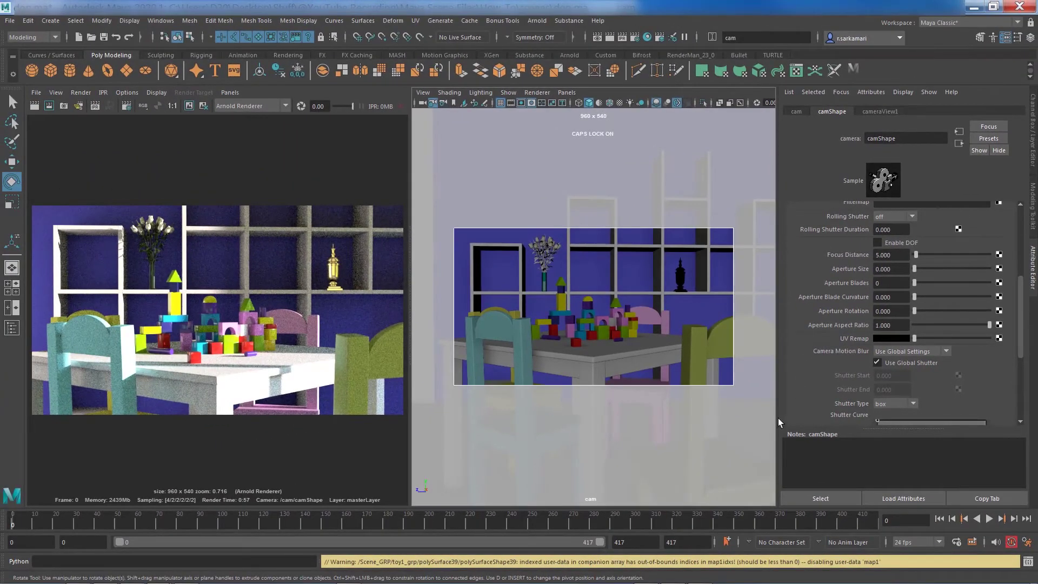
Step: Enable Arnold DOF on the cam camera and select the small red toy block
click(576, 343)
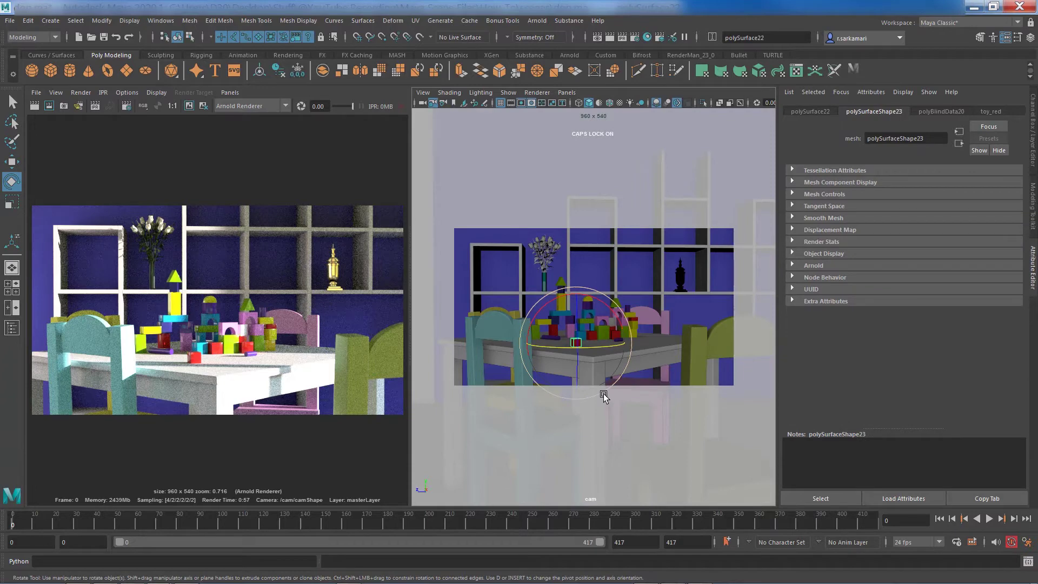
key(q)
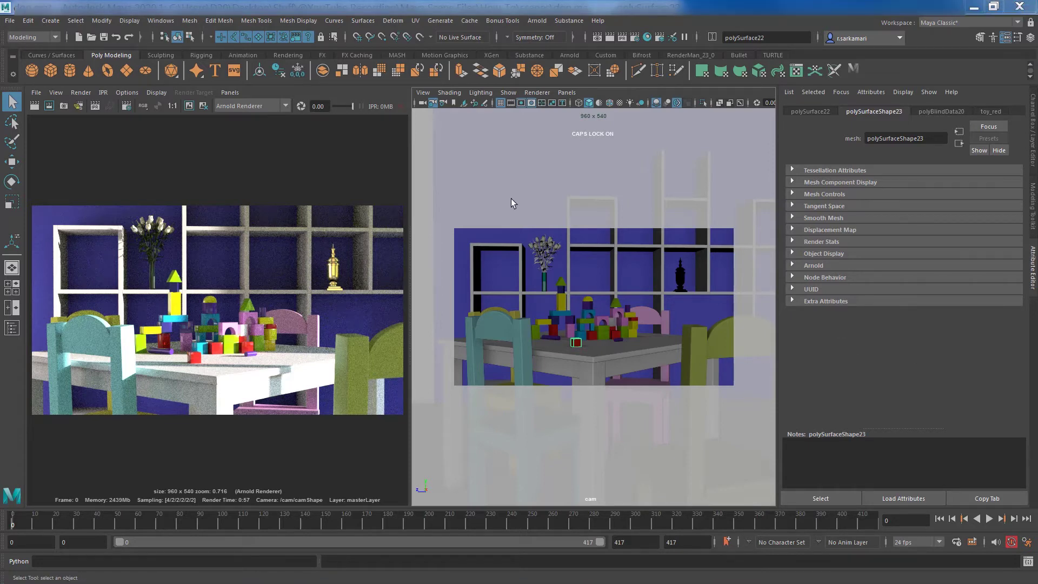
click(424, 104)
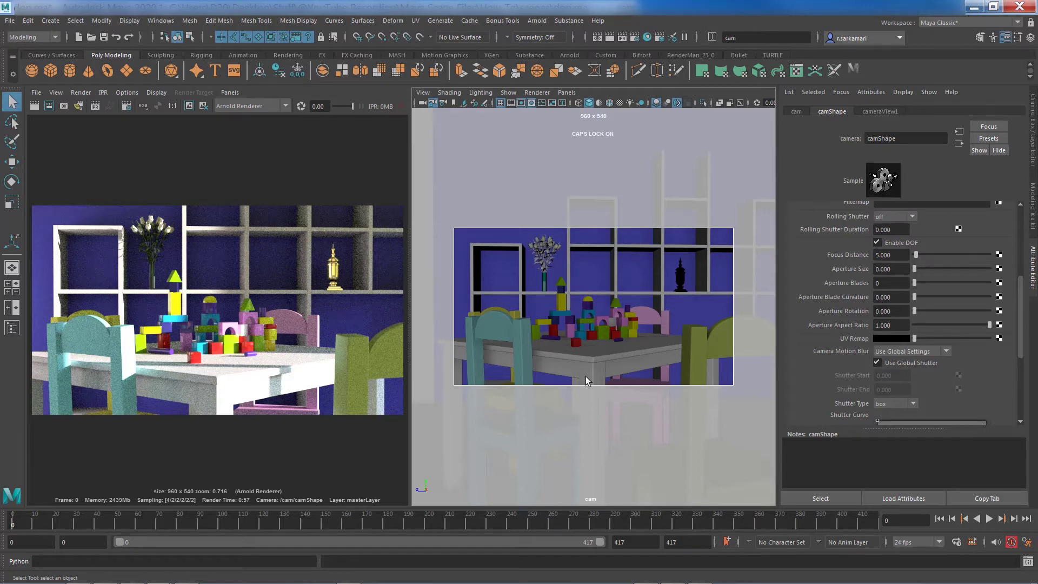
click(576, 344)
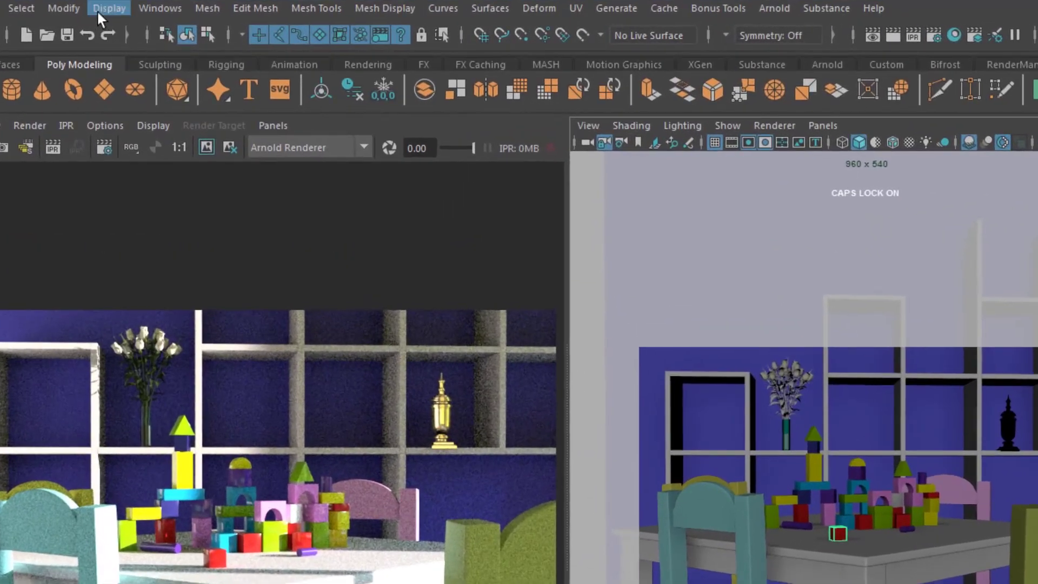
Step: Turn on the Object Details heads-up display, showing the red block 171.186 from camera
click(108, 8)
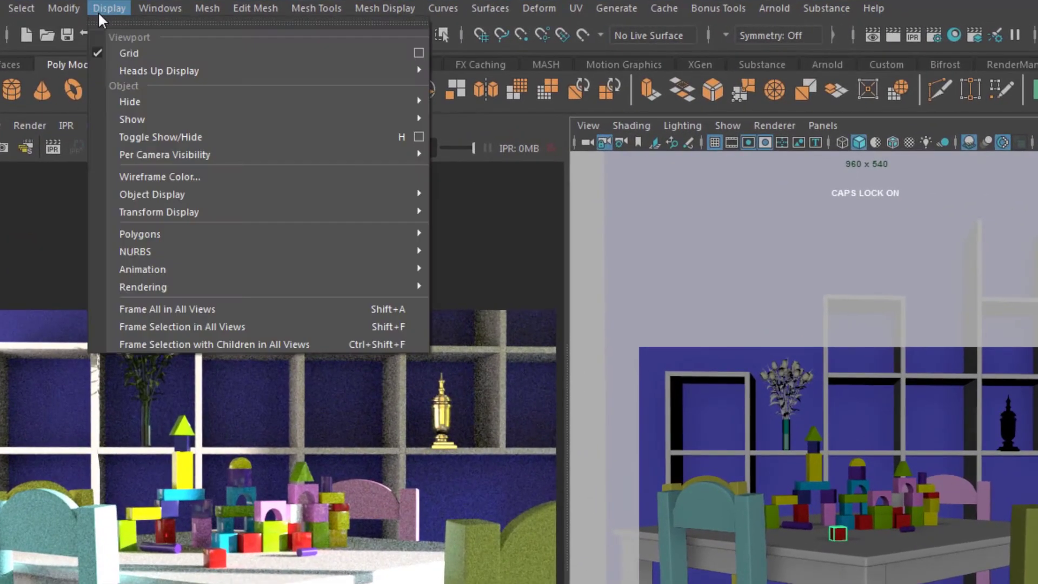
mouse_move(153, 73)
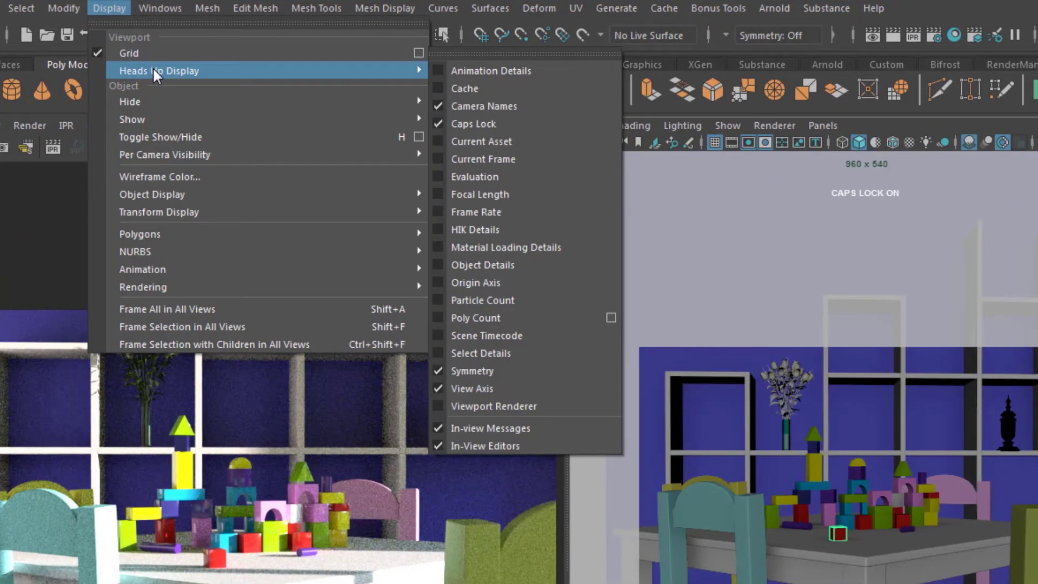
click(440, 265)
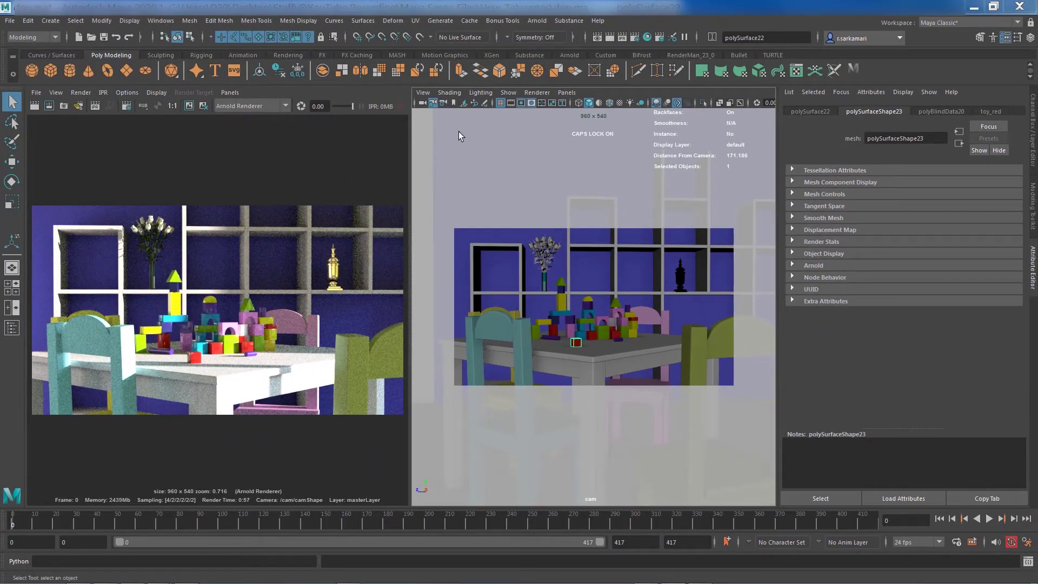
Step: Set the cam camera's Arnold Focus Distance to 171.188
click(424, 103)
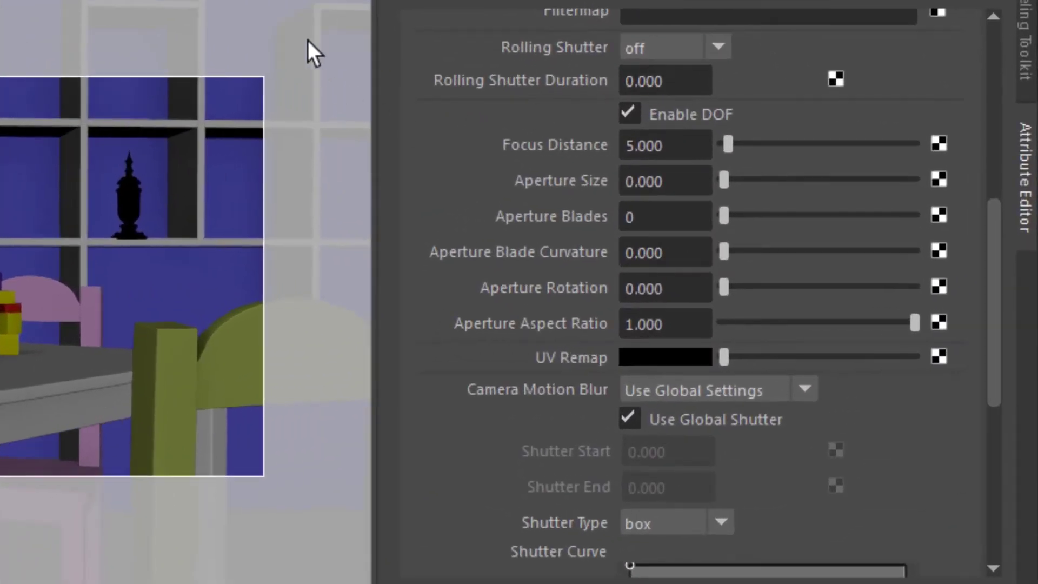
click(676, 146)
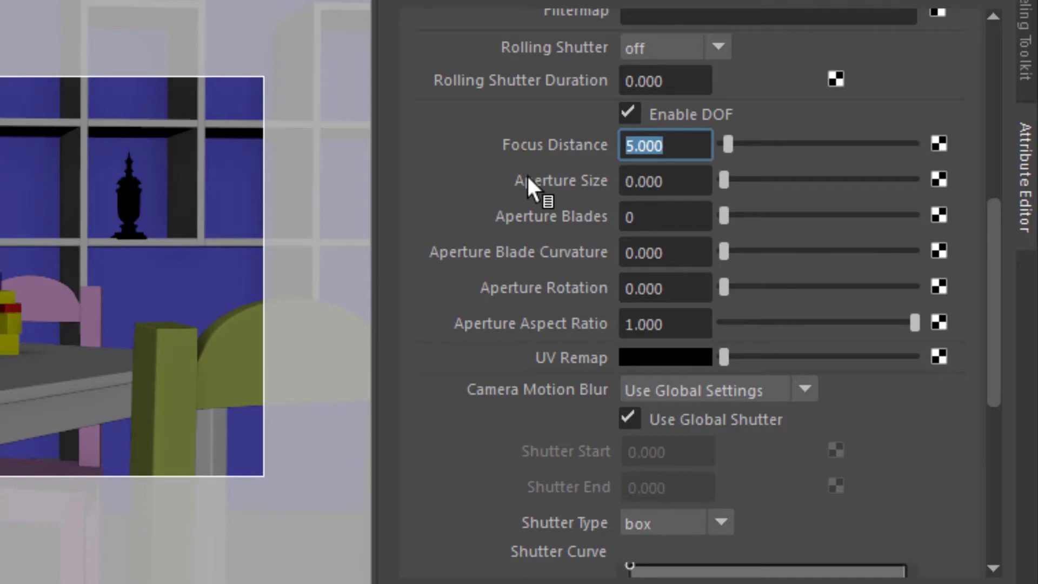
text(171.18)
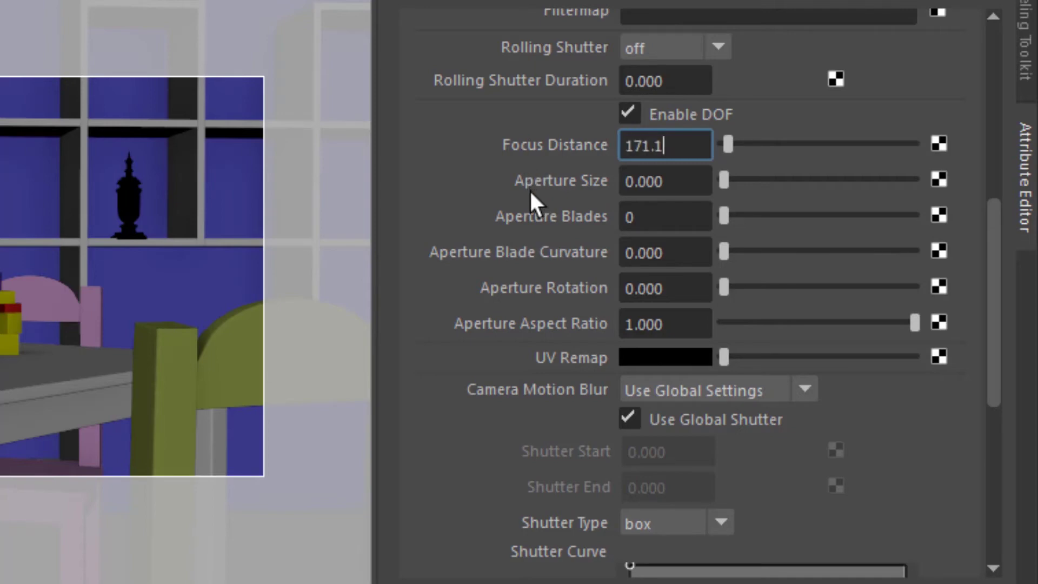
text(8)
key(Return)
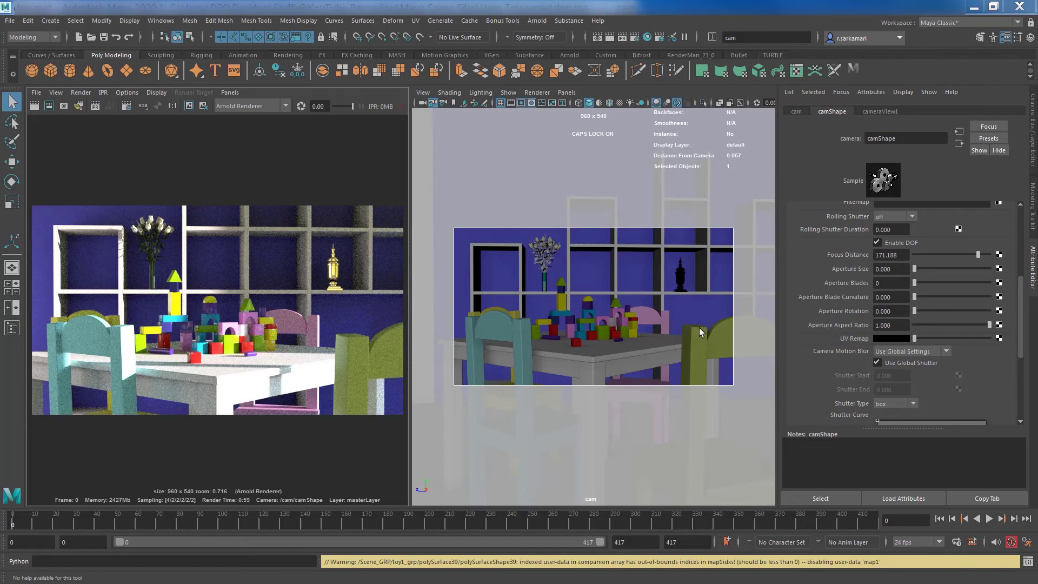
Step: Set the cam camera's Arnold Aperture Size to 1 for a slight background blur
double_click(891, 269)
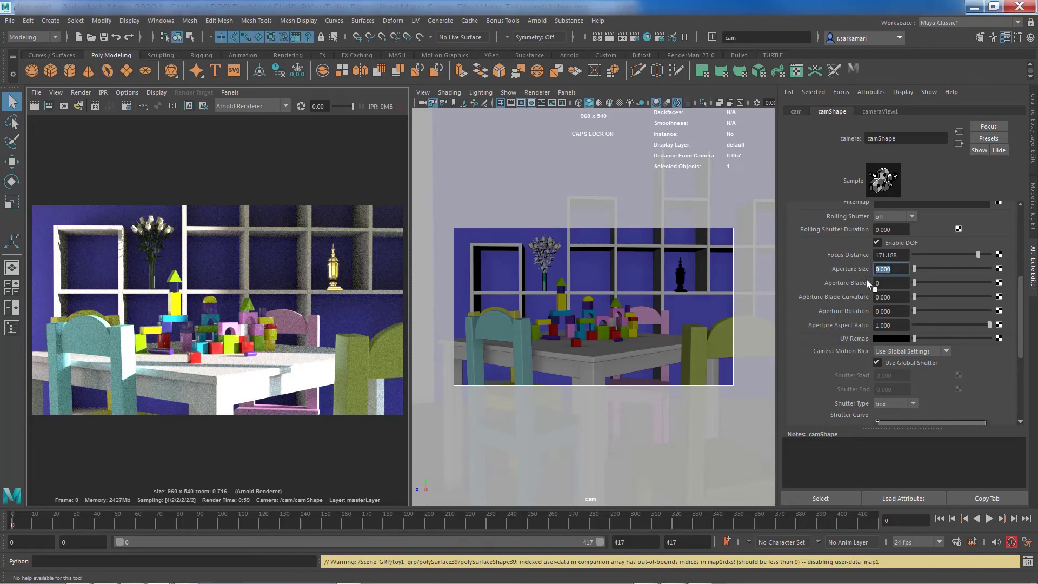
click(884, 271)
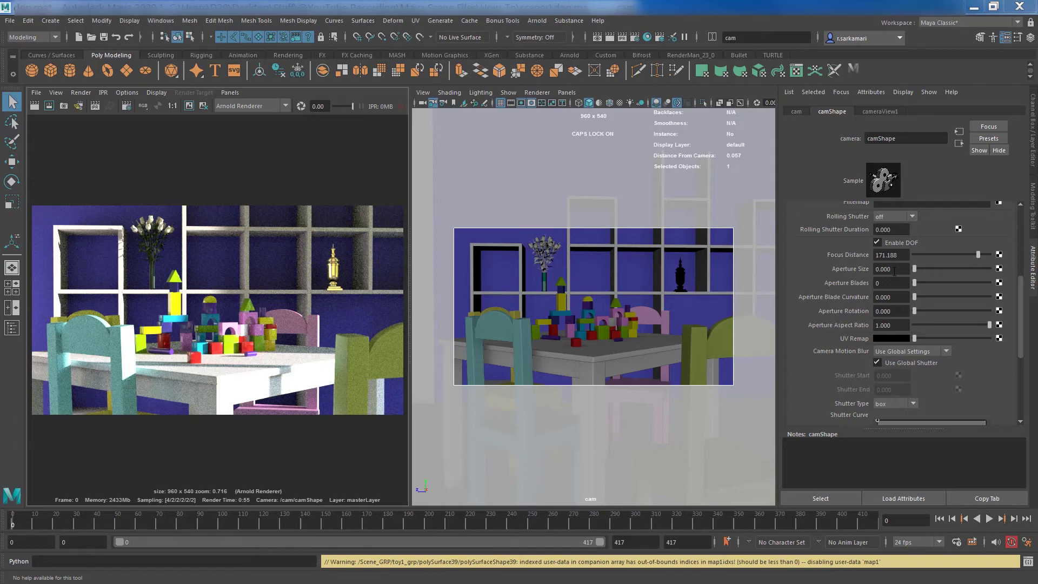
click(895, 271)
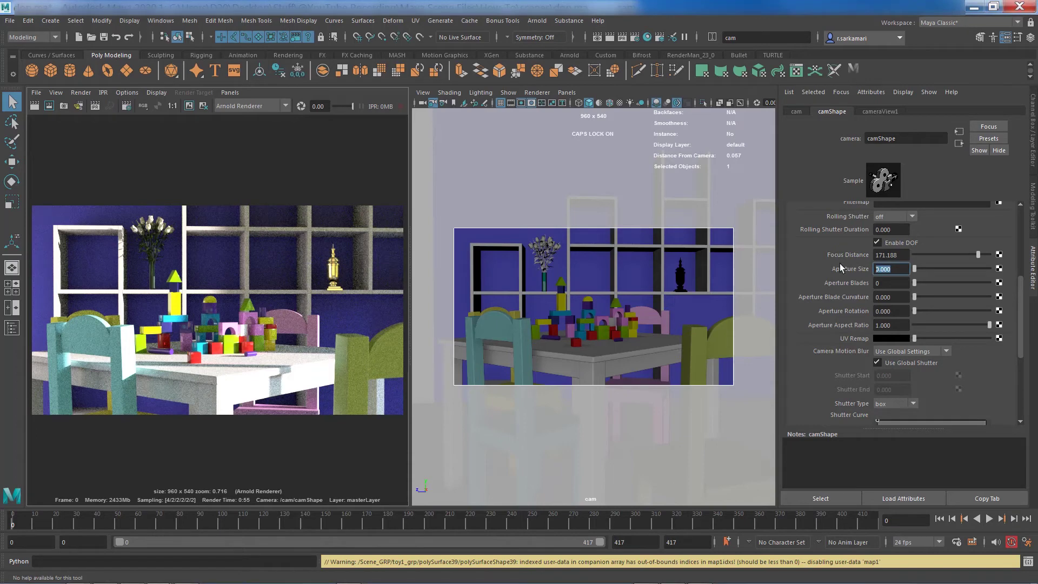
text(1)
key(Return)
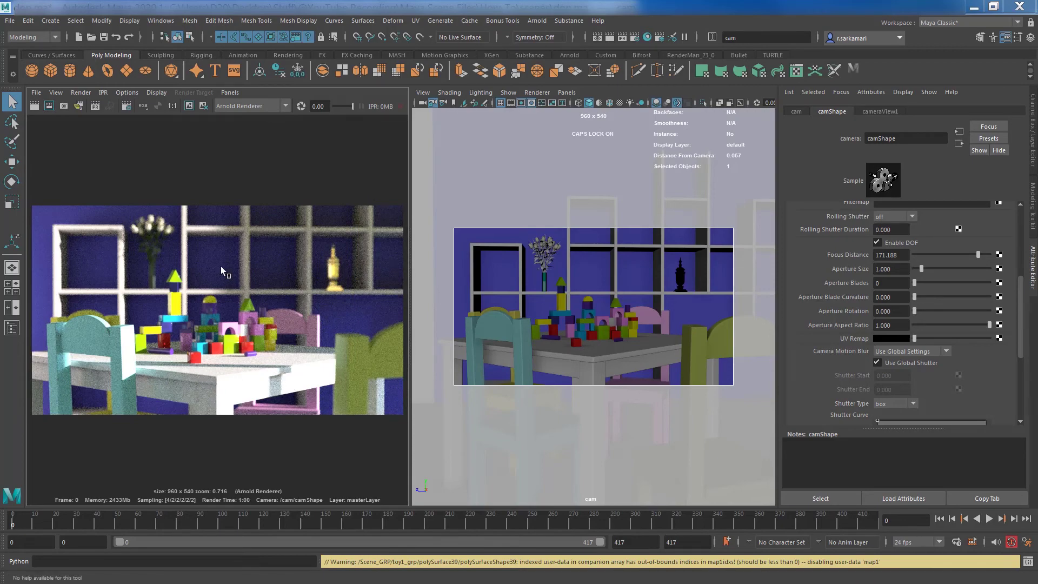
Step: Change the camera's Aperture Size from 1.000 to 6 and inspect the stronger render blur
scroll(172, 348, up, 3)
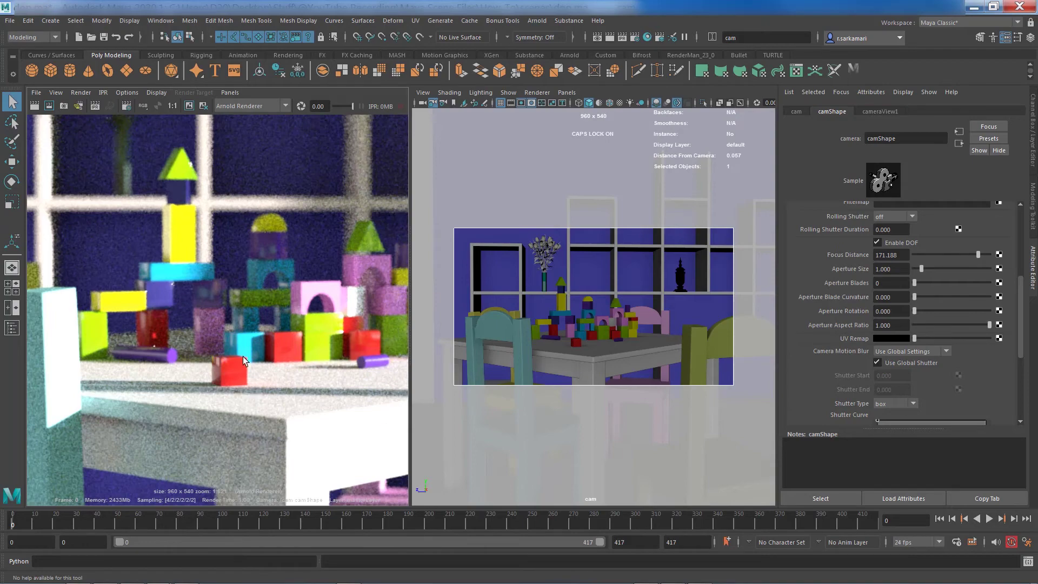
scroll(242, 355, down, 3)
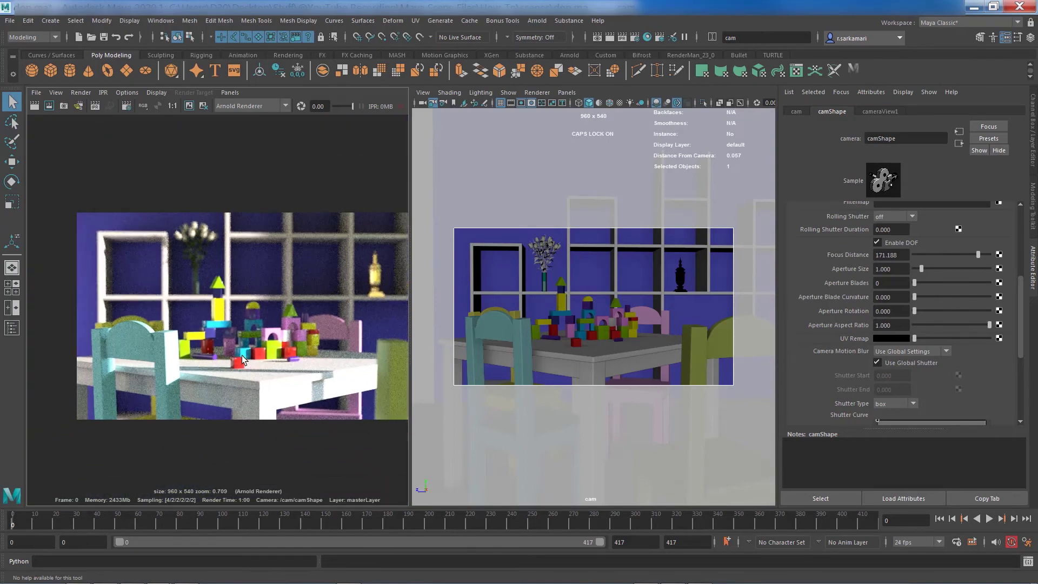
middle_drag(293, 358, 254, 348)
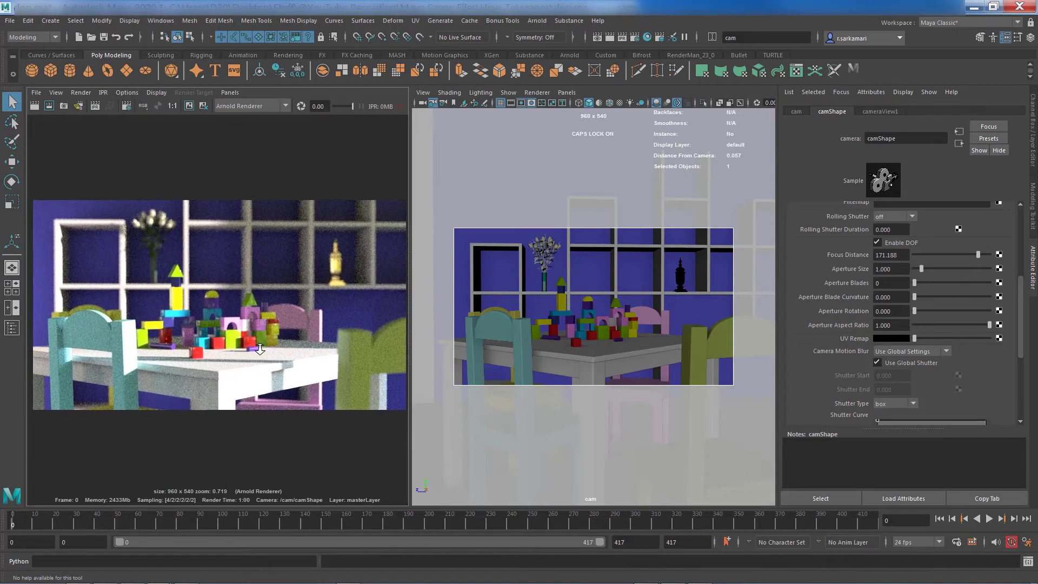
scroll(257, 348, up, 1)
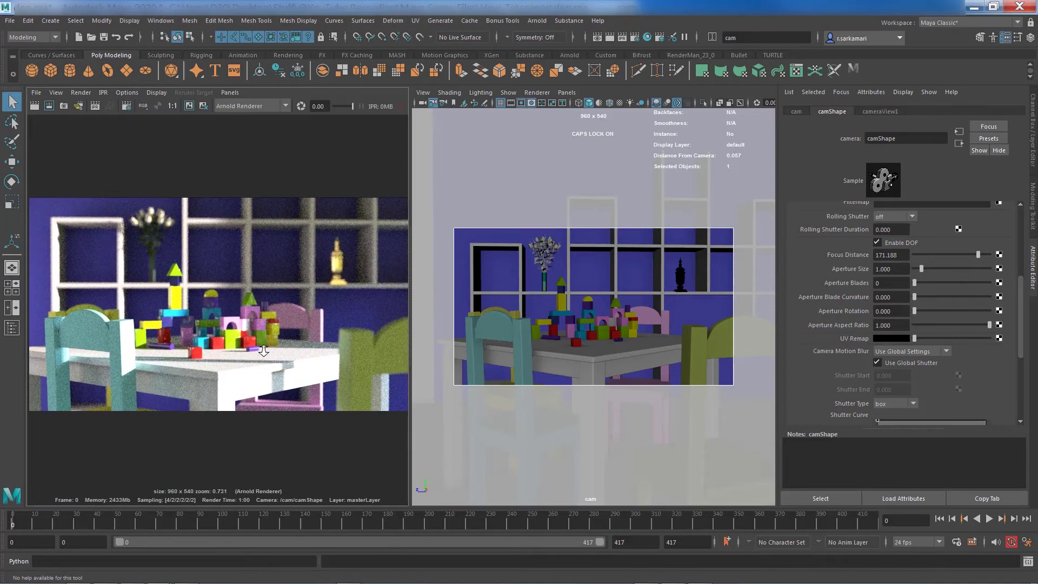
double_click(898, 272)
text(6)
key(Return)
scroll(264, 276, up, 5)
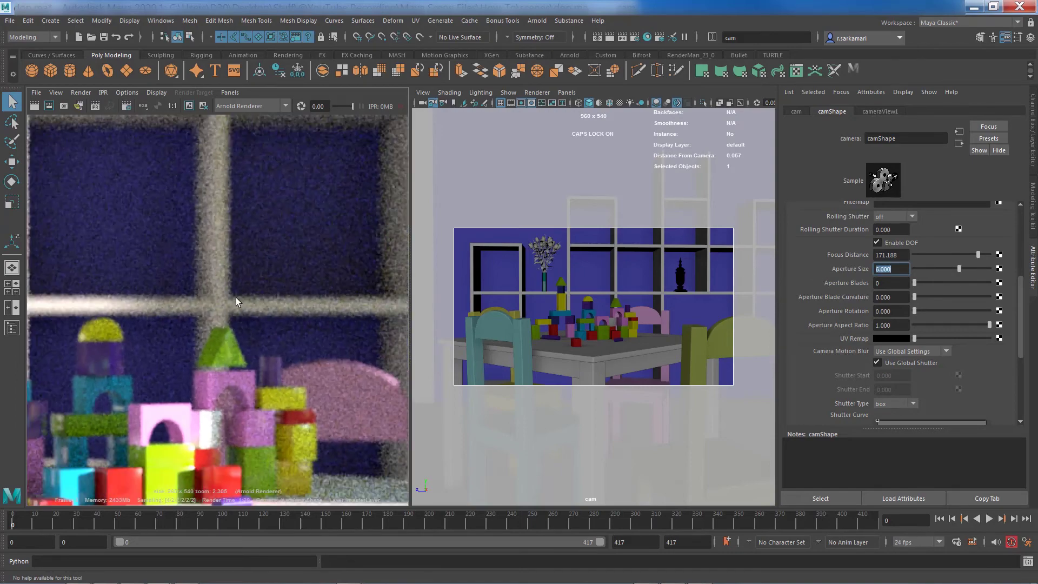
scroll(235, 297, down, 5)
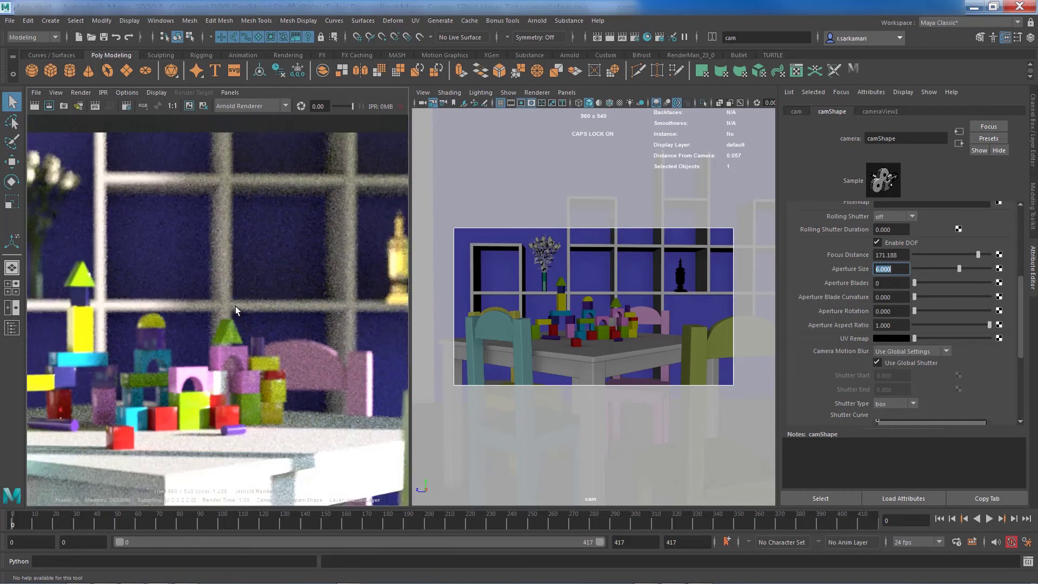
scroll(236, 311, down, 1)
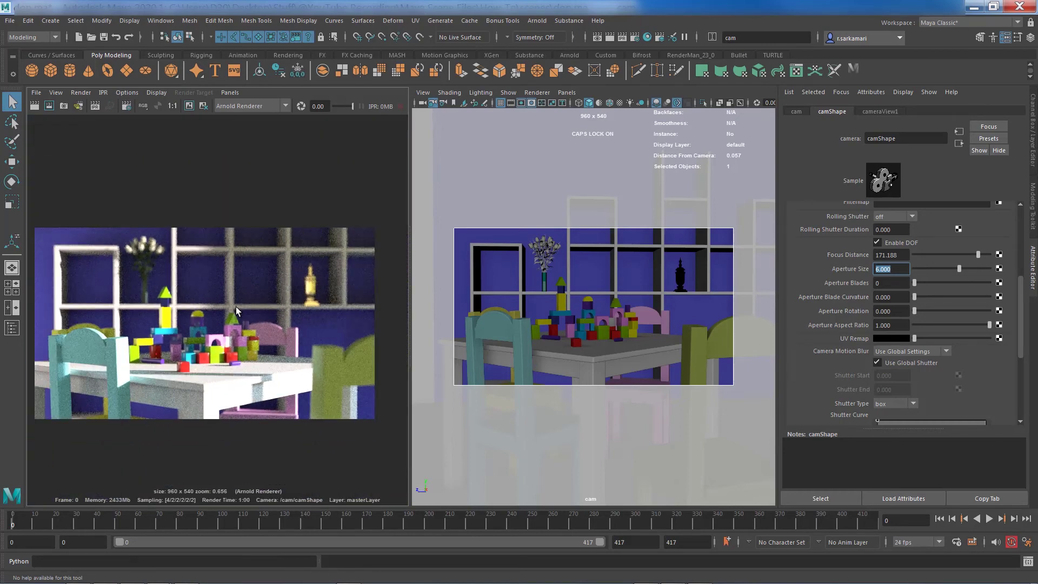
middle_drag(217, 293, 238, 291)
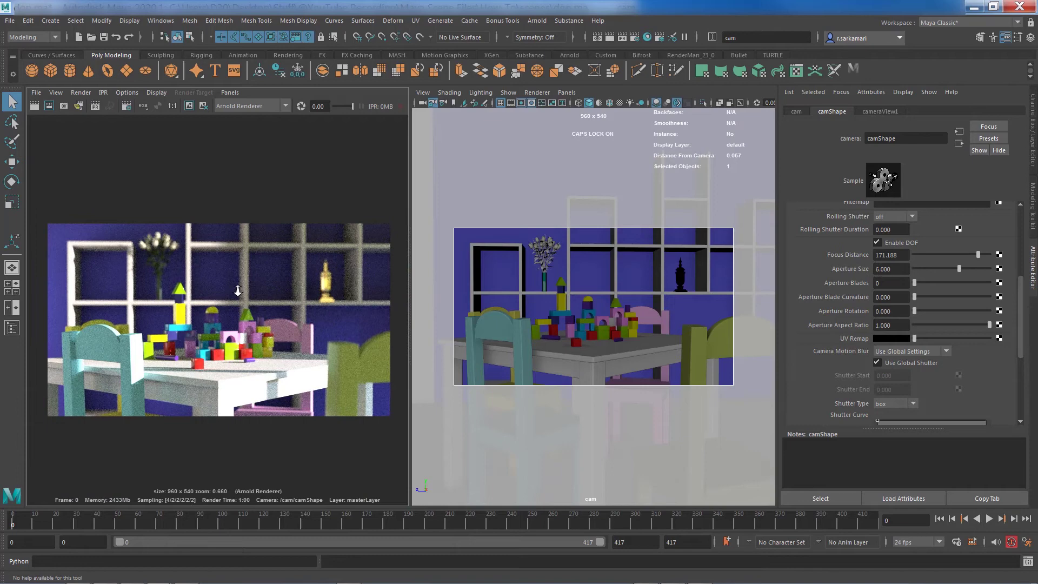
scroll(238, 291, up, 1)
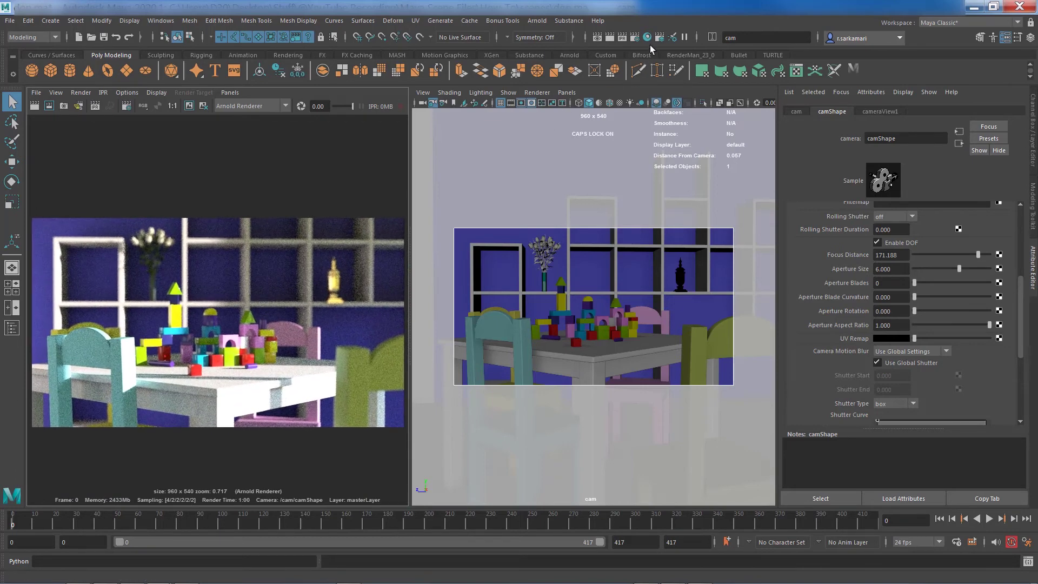
Step: Set Arnold Camera (AA) samples from 4 to 6 in Render Settings
click(636, 38)
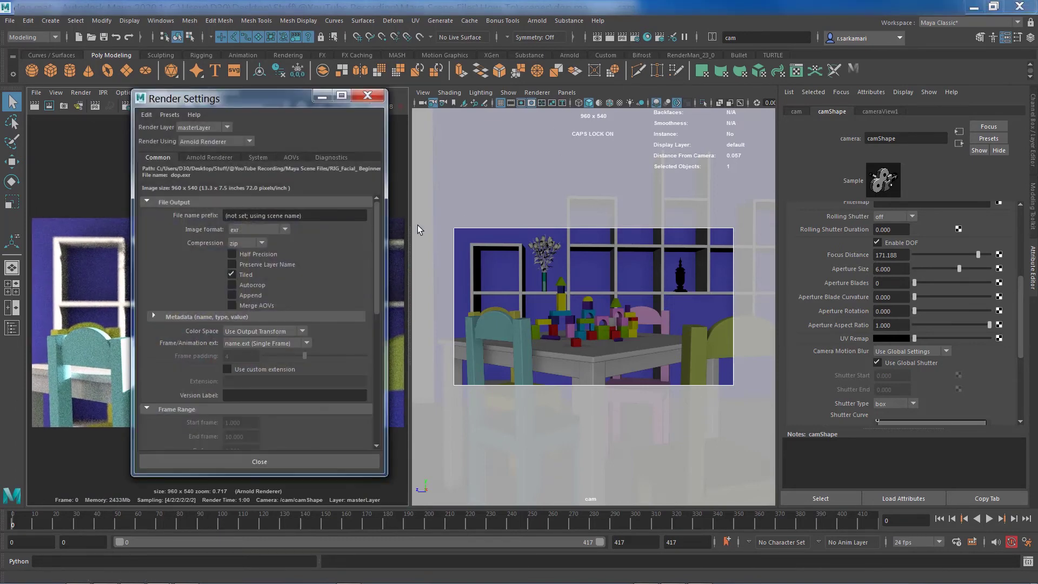
click(209, 158)
double_click(234, 218)
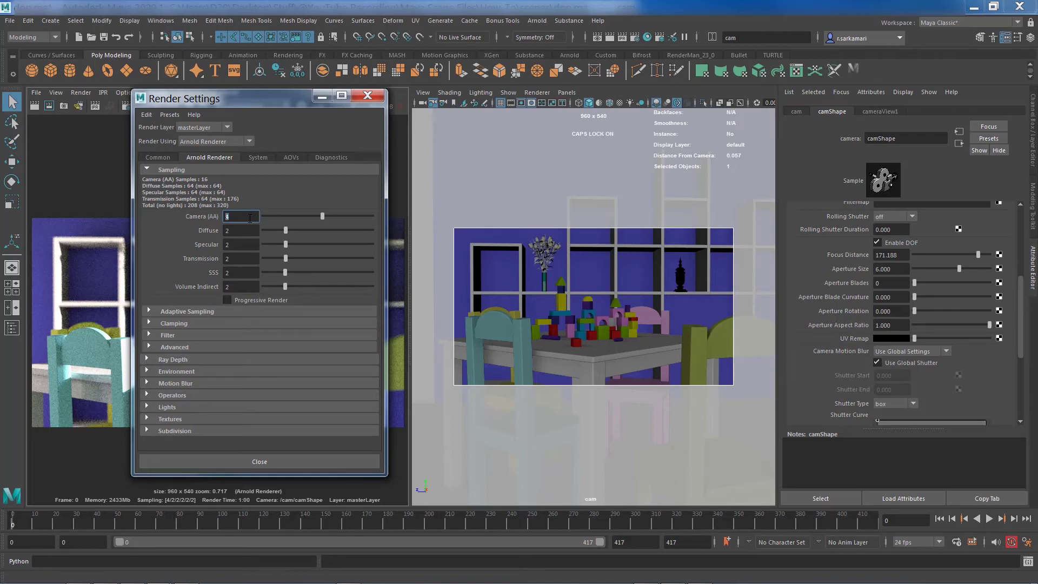
text(6)
click(256, 458)
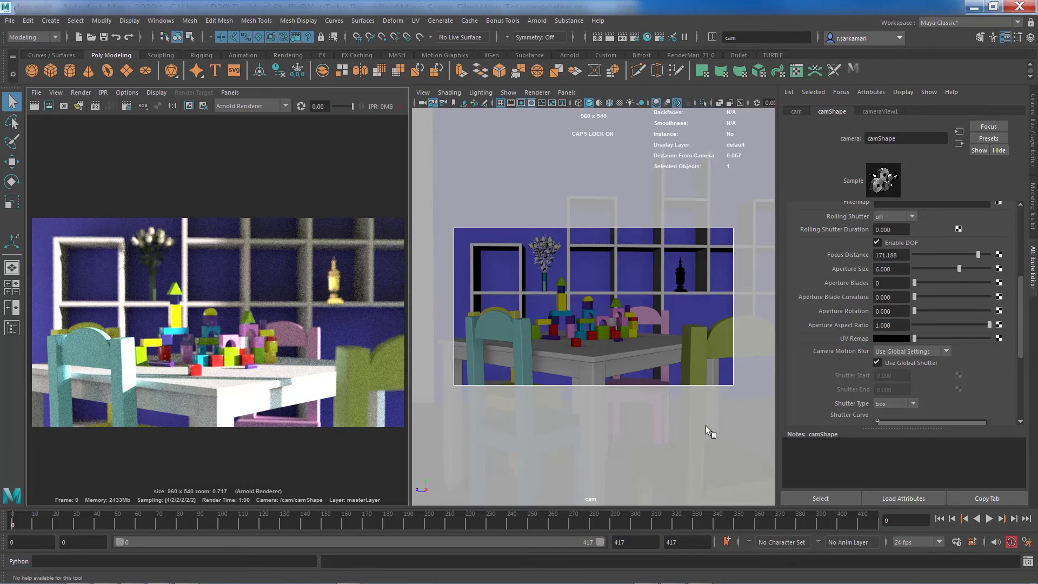
Step: Re-render at 6 AA samples and select the black DecoMetal vase, 352.57 from camera
click(36, 106)
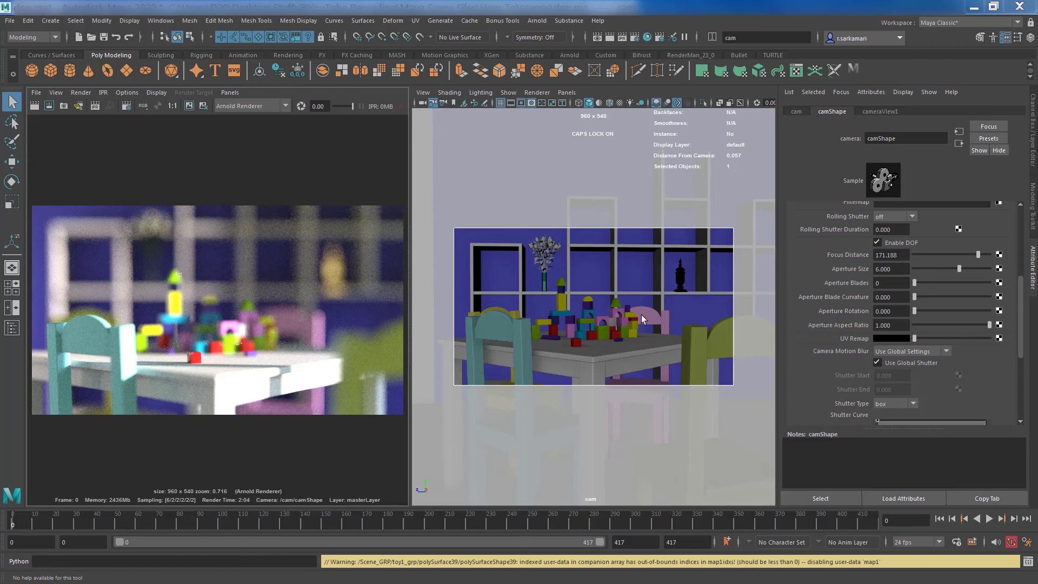
click(679, 279)
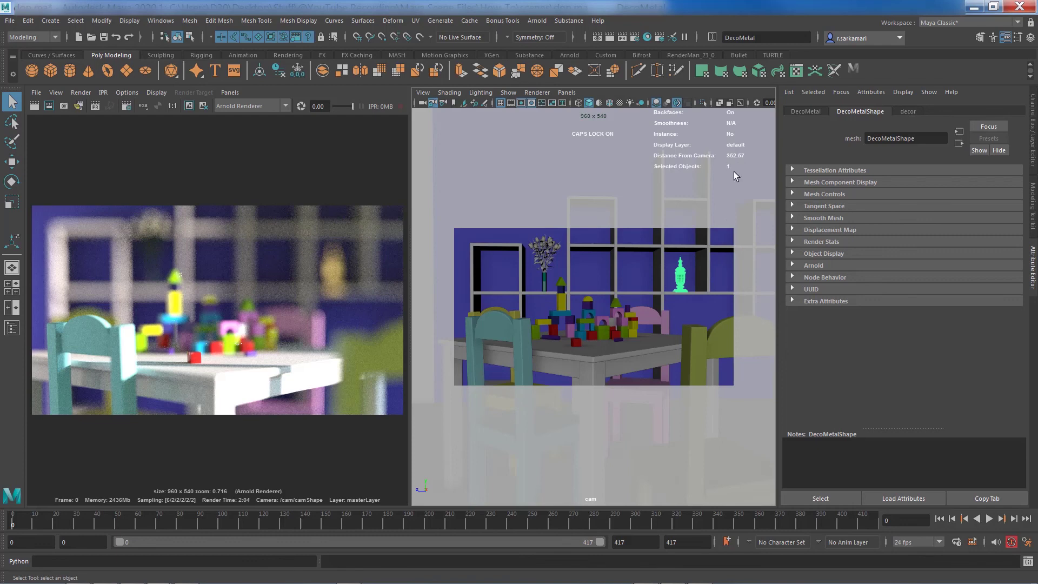
Step: Set the camera's Focus Distance to 352.5, re-render, and select room_prop_9 in the image
click(433, 103)
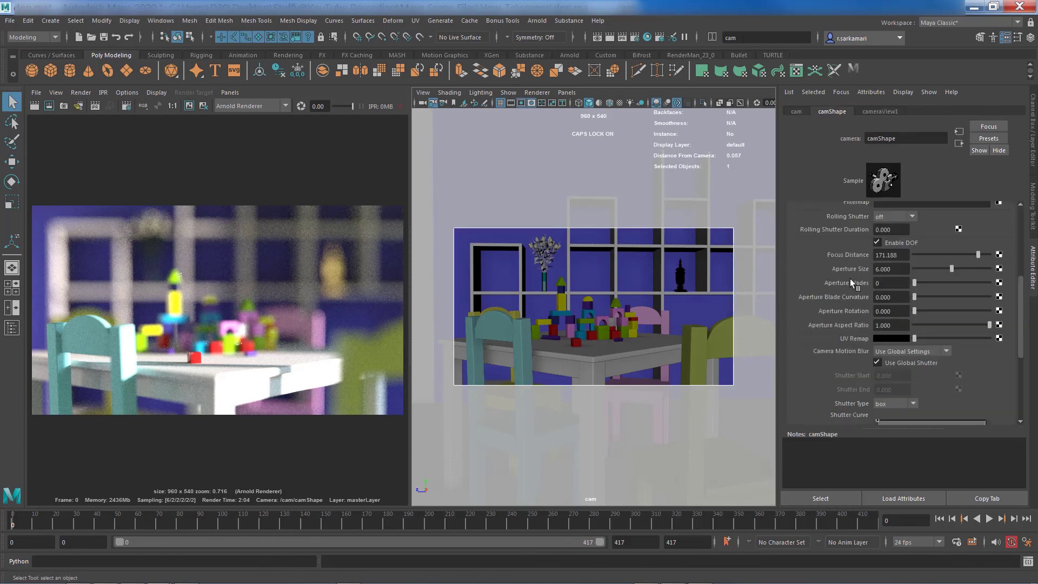
double_click(891, 254)
text(352.5)
key(Return)
click(38, 106)
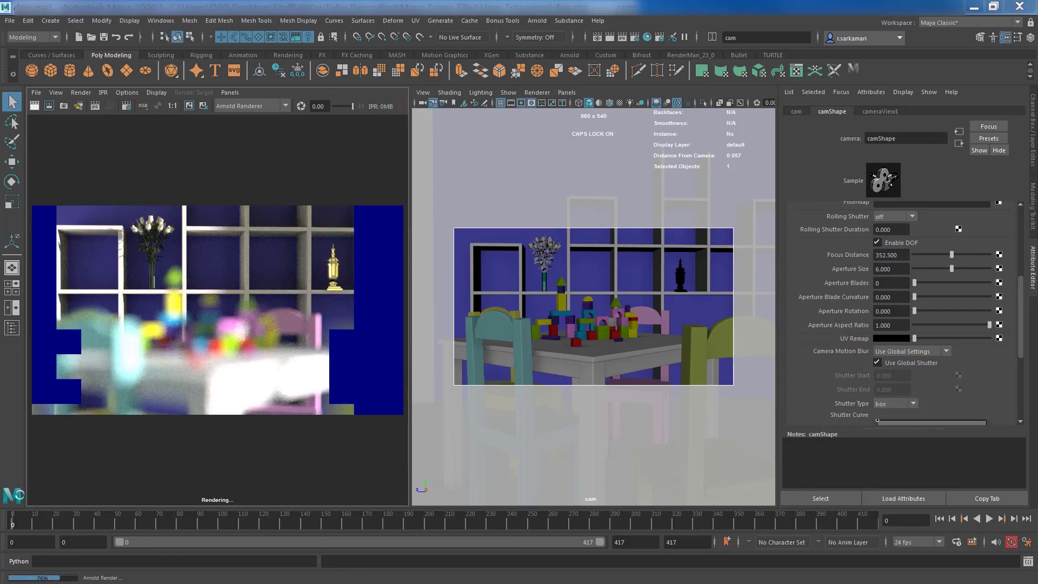
click(334, 270)
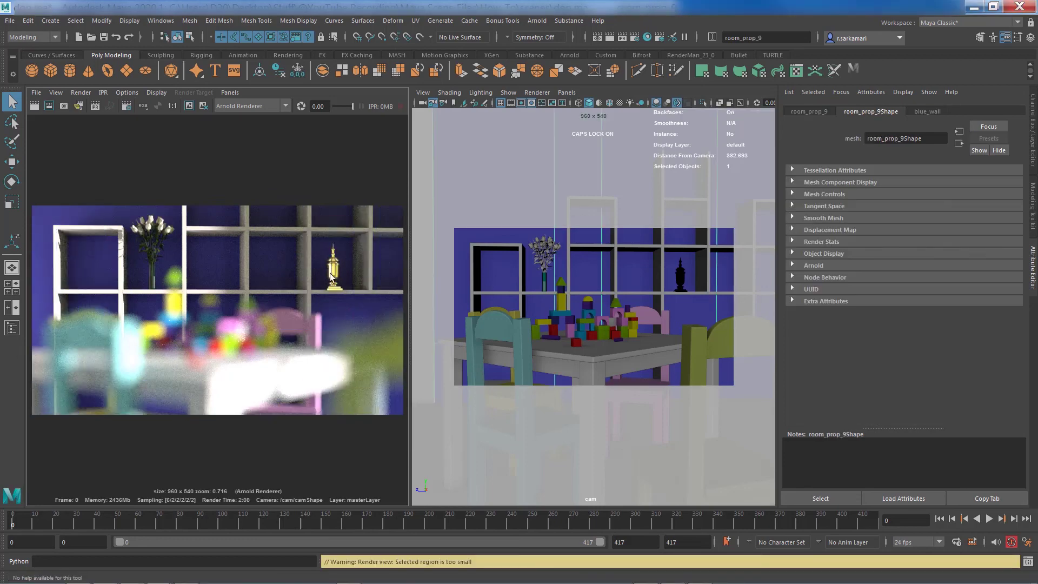